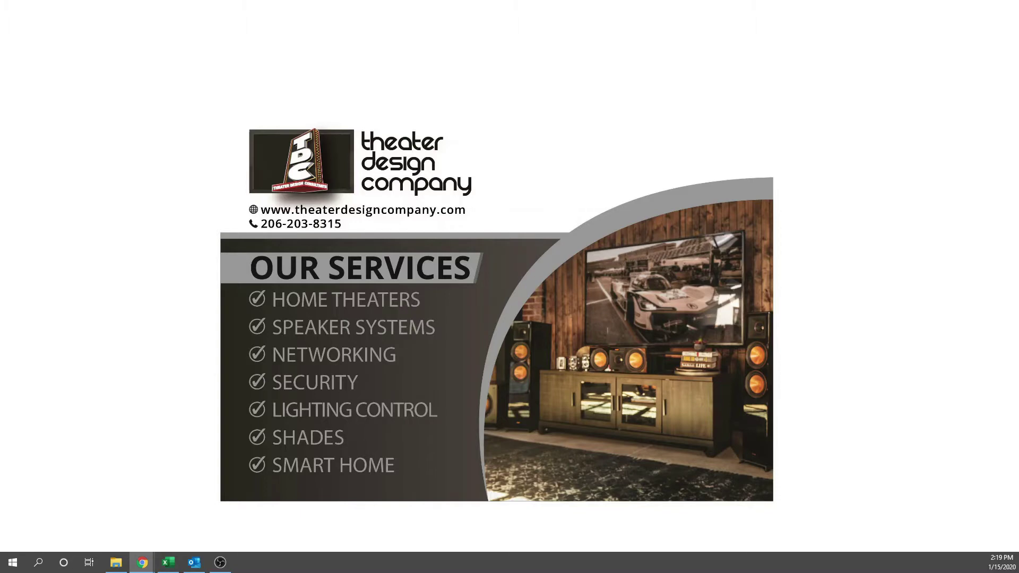
Review the Dealer Admin Equipment overview's sensors and Light Dimmer Z-Wave light, then close the window.
click(143, 562)
drag(153, 52, 439, 33)
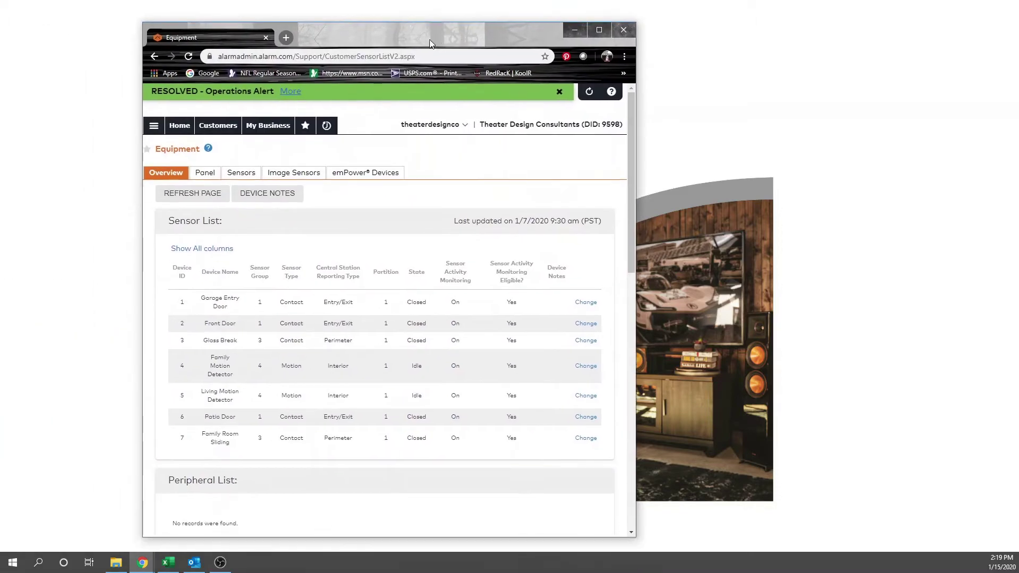
scroll(365, 301, down, 5)
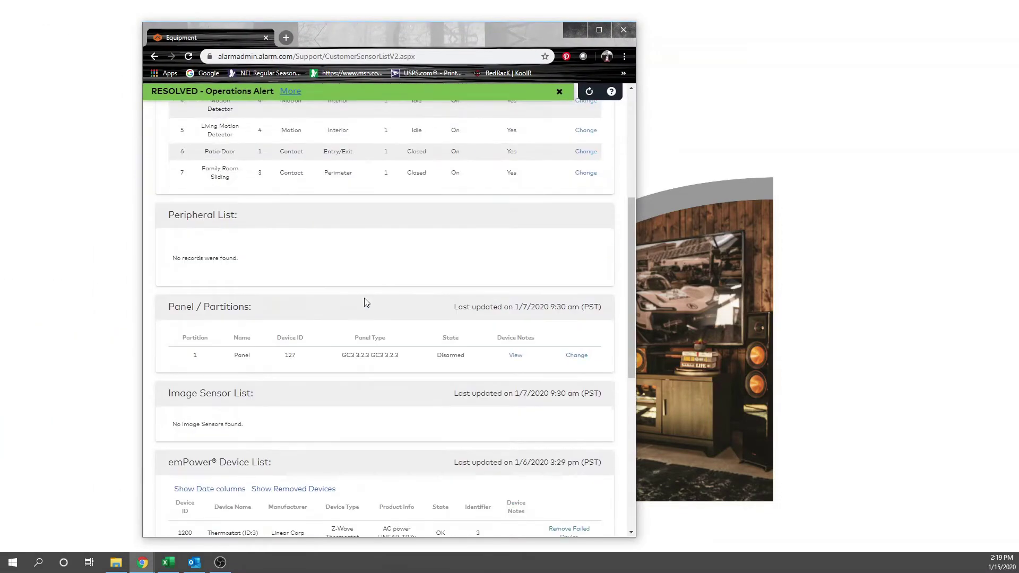
scroll(365, 301, down, 4)
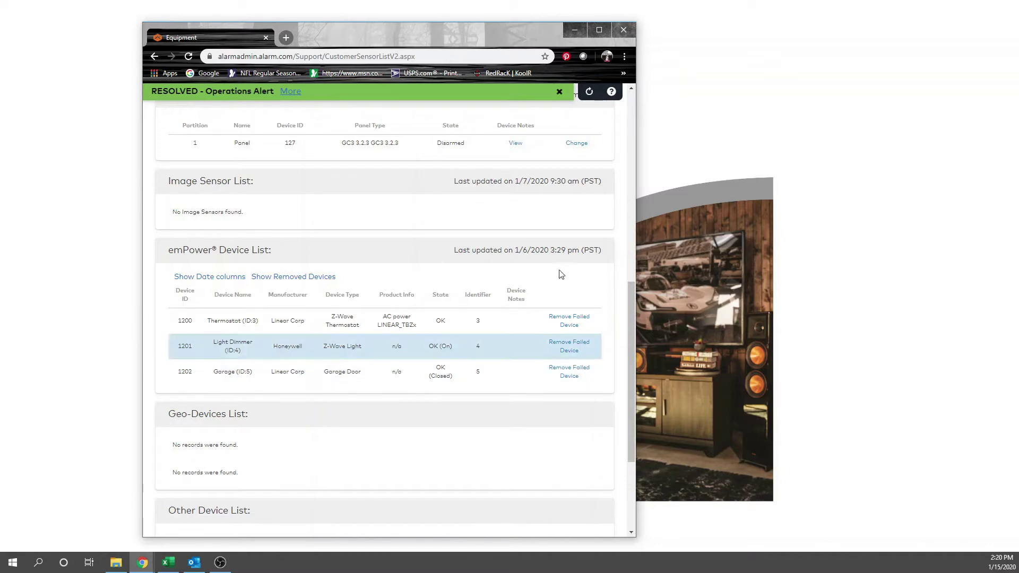
scroll(283, 400, up, 7)
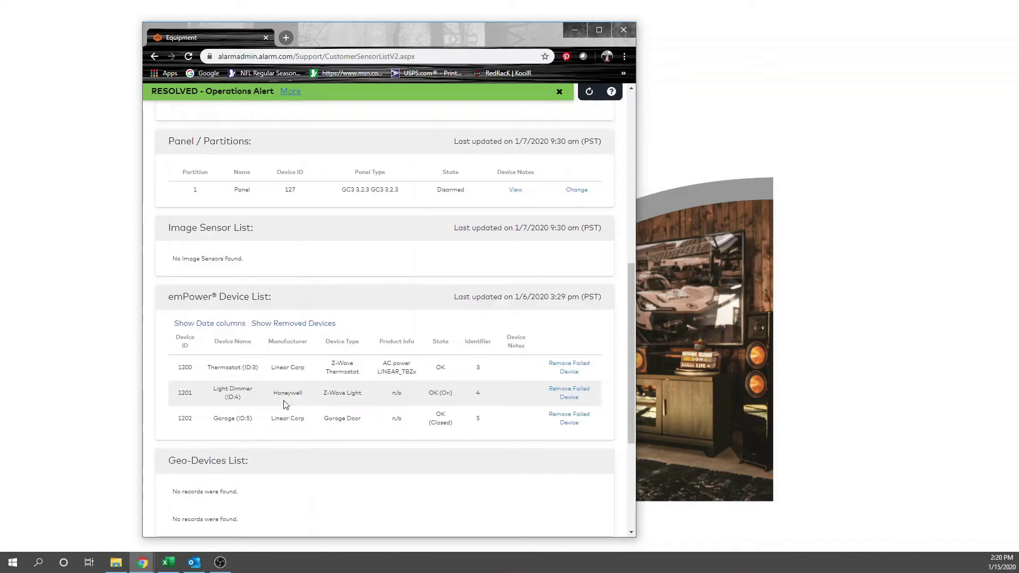
scroll(345, 374, up, 2)
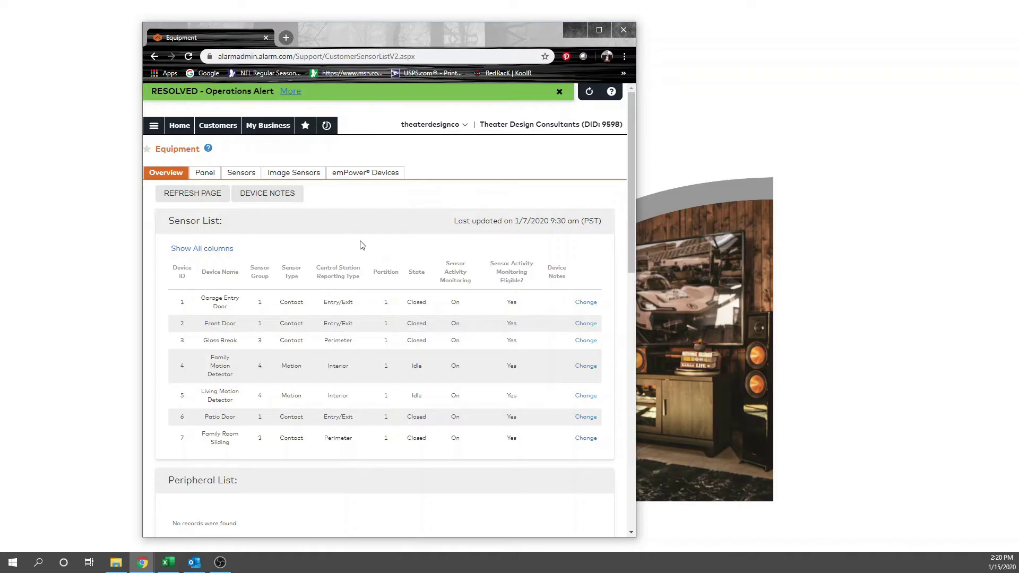
scroll(360, 246, down, 2)
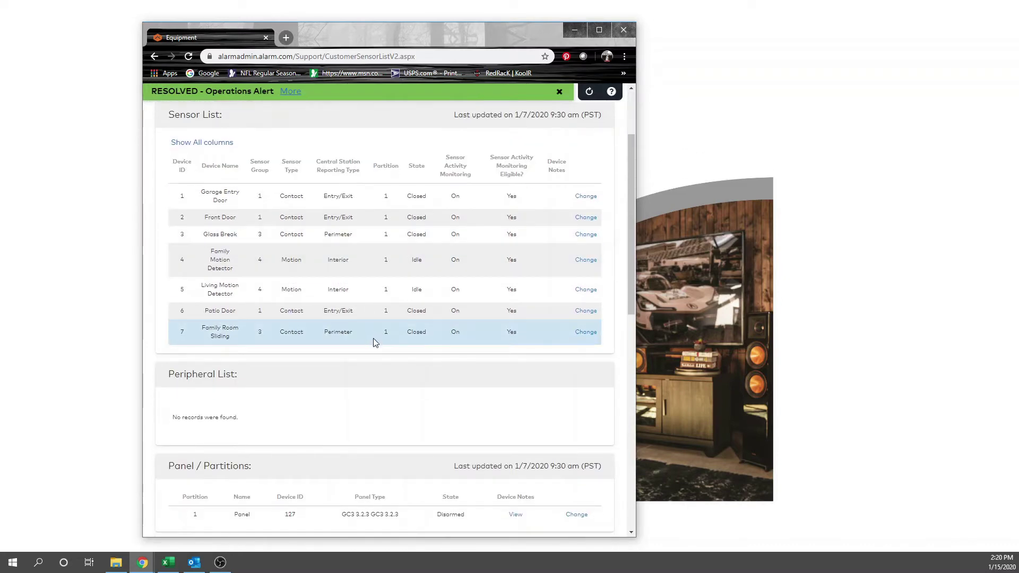
scroll(374, 342, down, 4)
scroll(375, 342, up, 6)
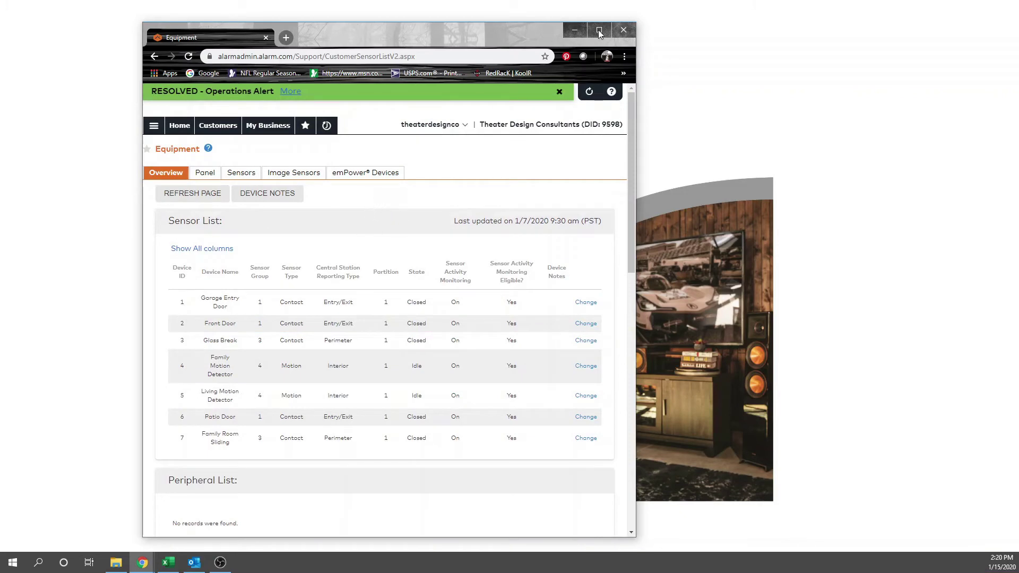
click(625, 30)
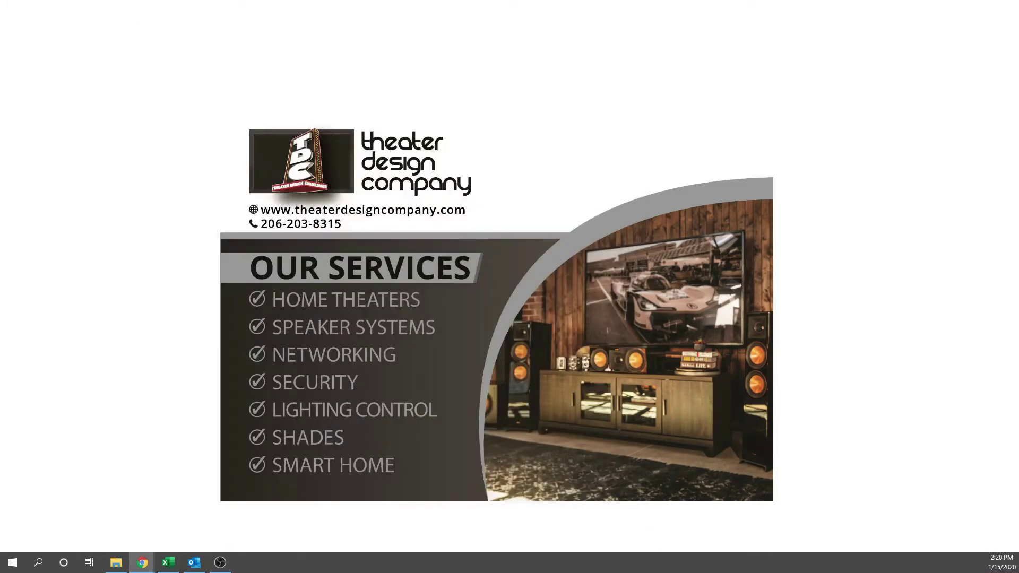
In the customer's alarm.com window, check Light Dimmer (ID:4) at 100% on the Lights page, then return Home.
click(142, 562)
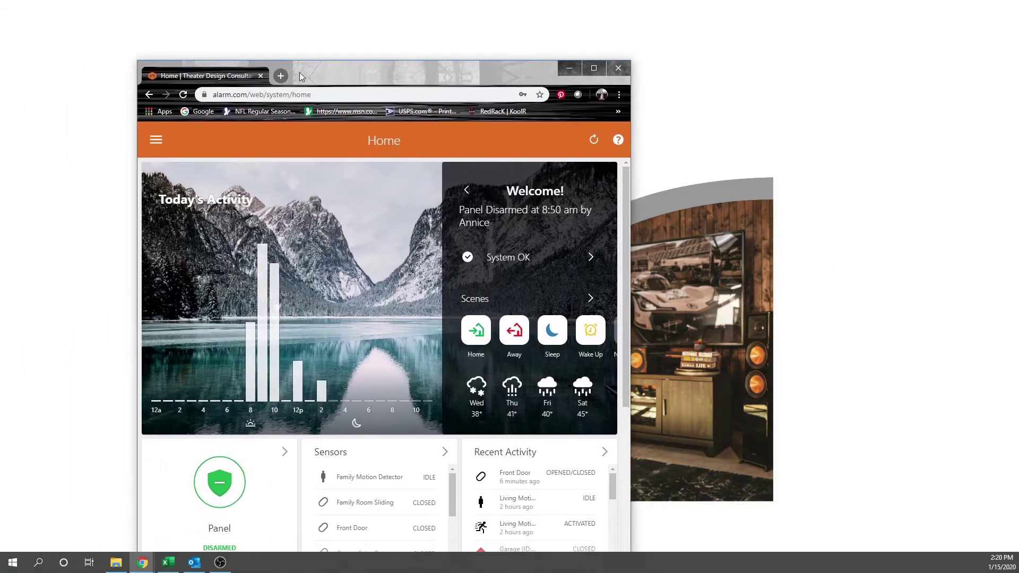
drag(543, 67, 547, 8)
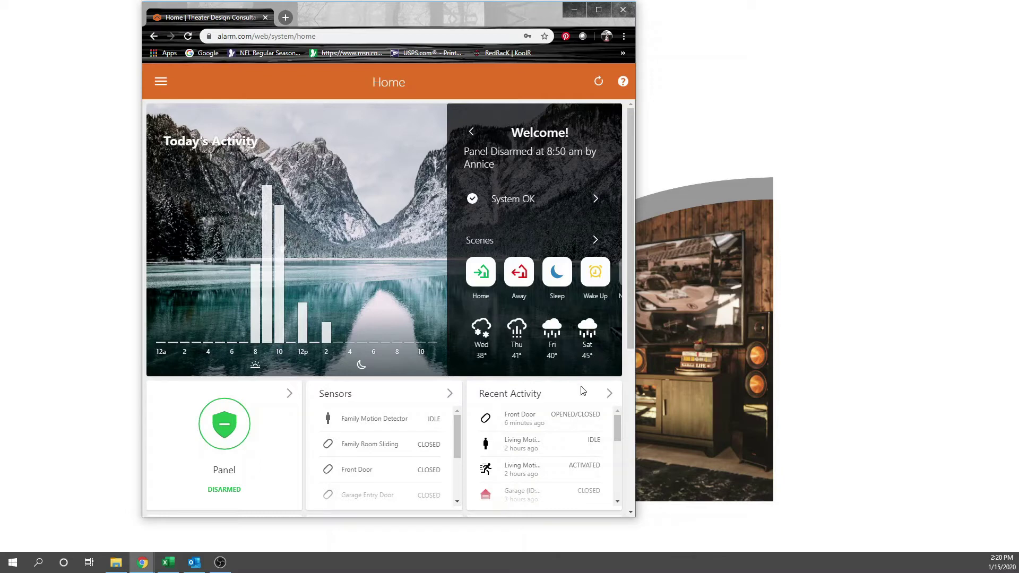
scroll(505, 291, down, 3)
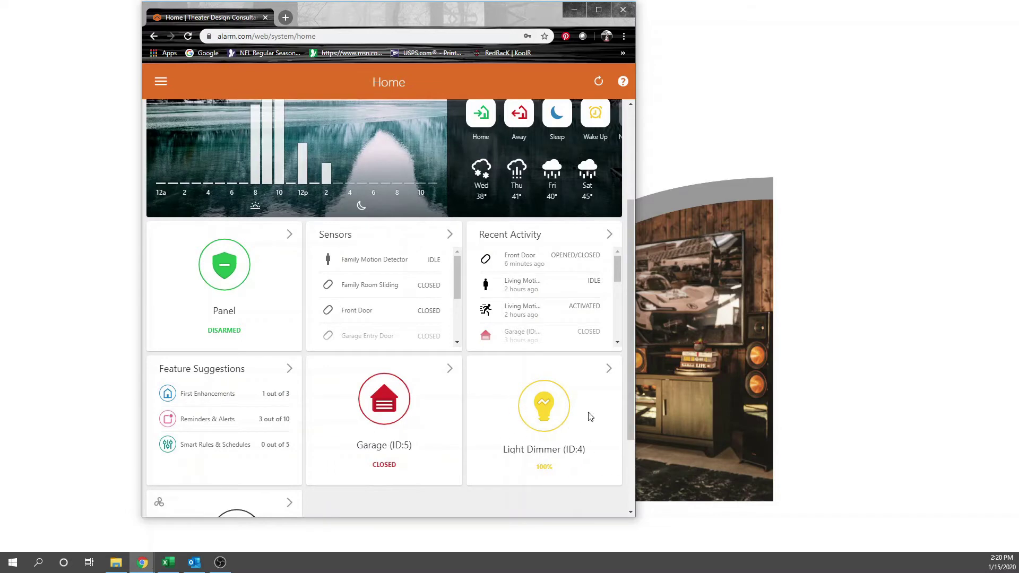
scroll(566, 397, down, 3)
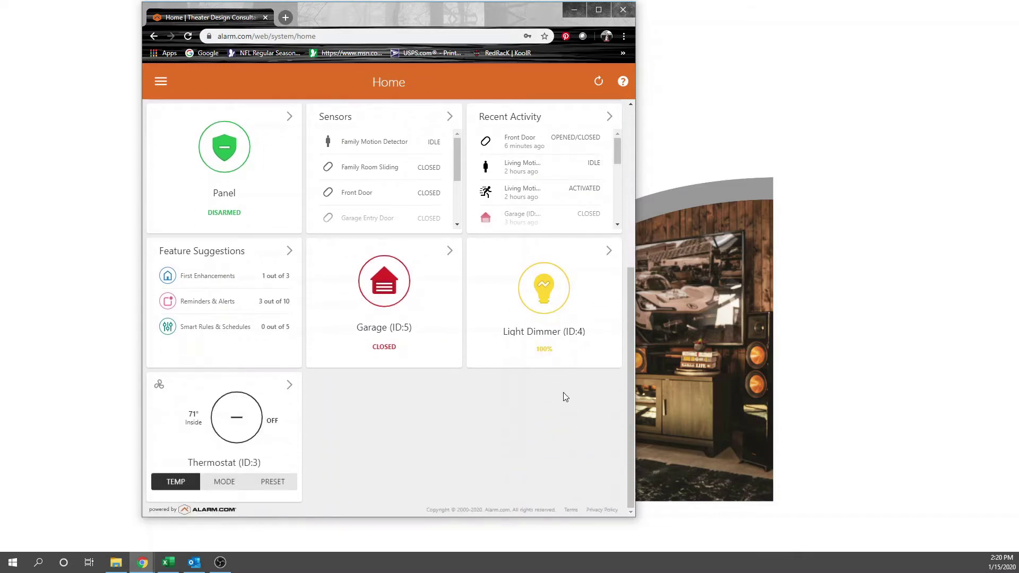
click(609, 254)
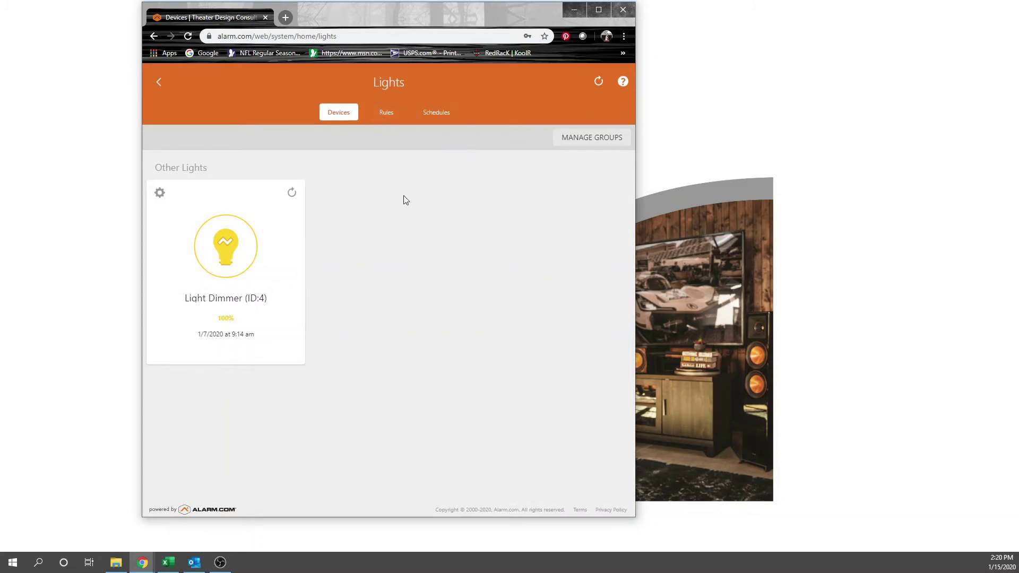
click(160, 83)
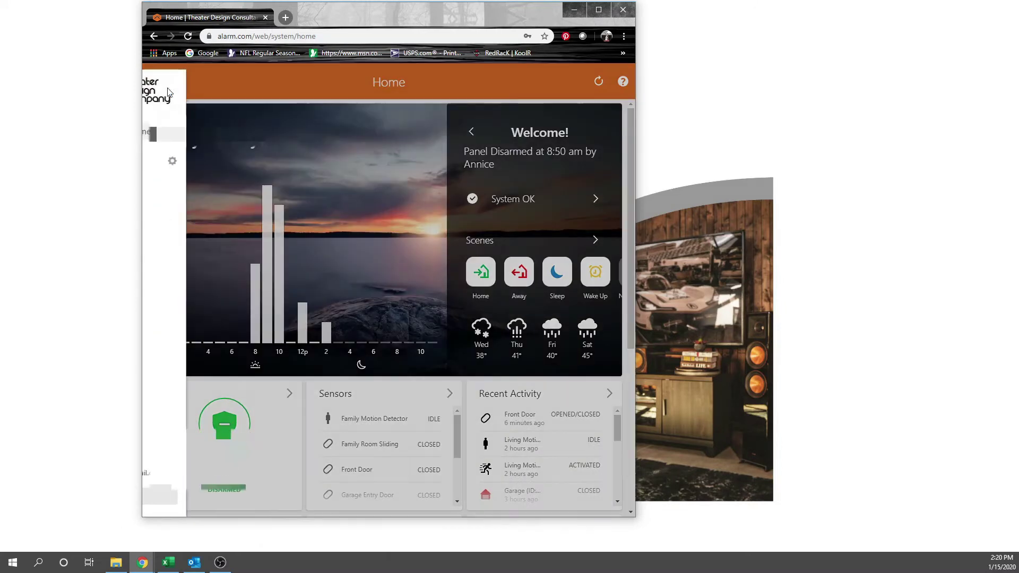
Start a new schedule from the Automation section's Schedules list.
click(161, 83)
click(194, 188)
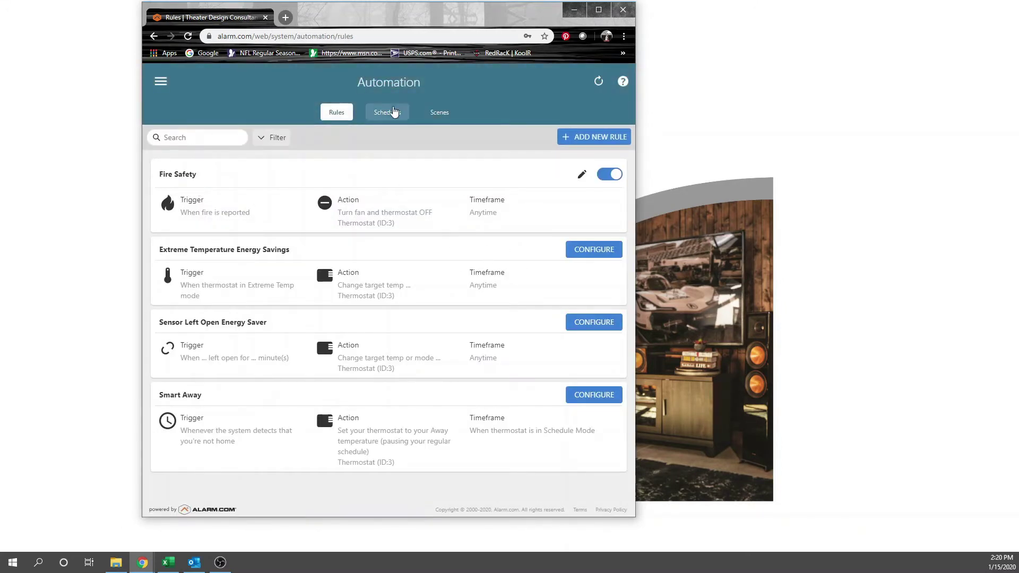
click(390, 112)
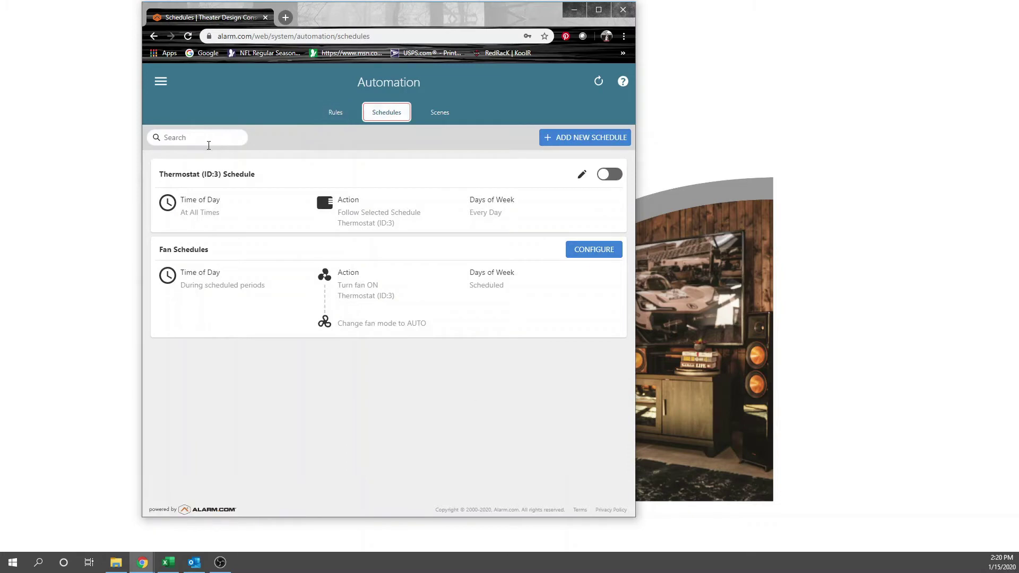
click(569, 137)
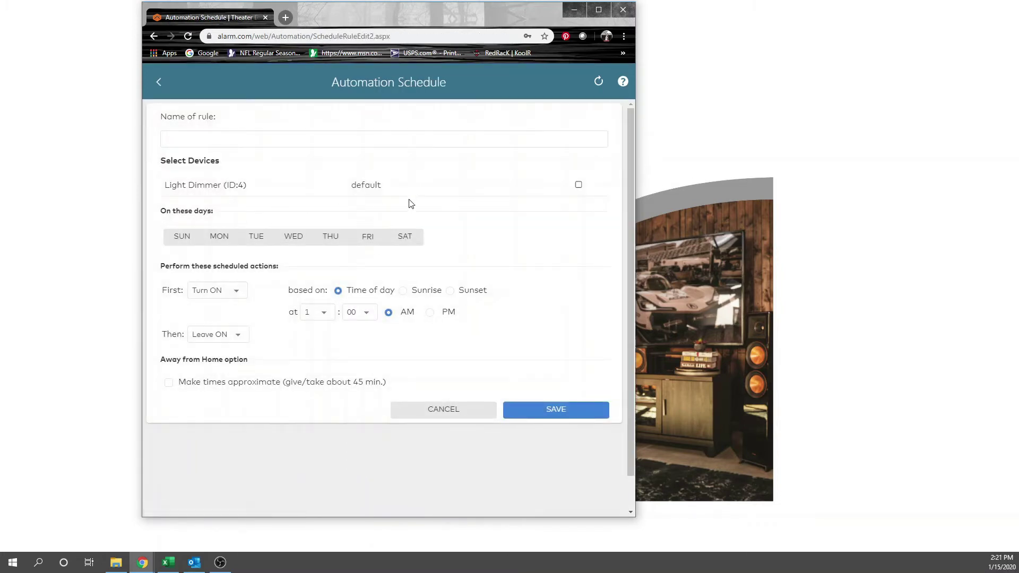
Have the schedule turn Light Dimmer (ID:4) on at sunset and off at sunrise.
click(578, 185)
click(451, 292)
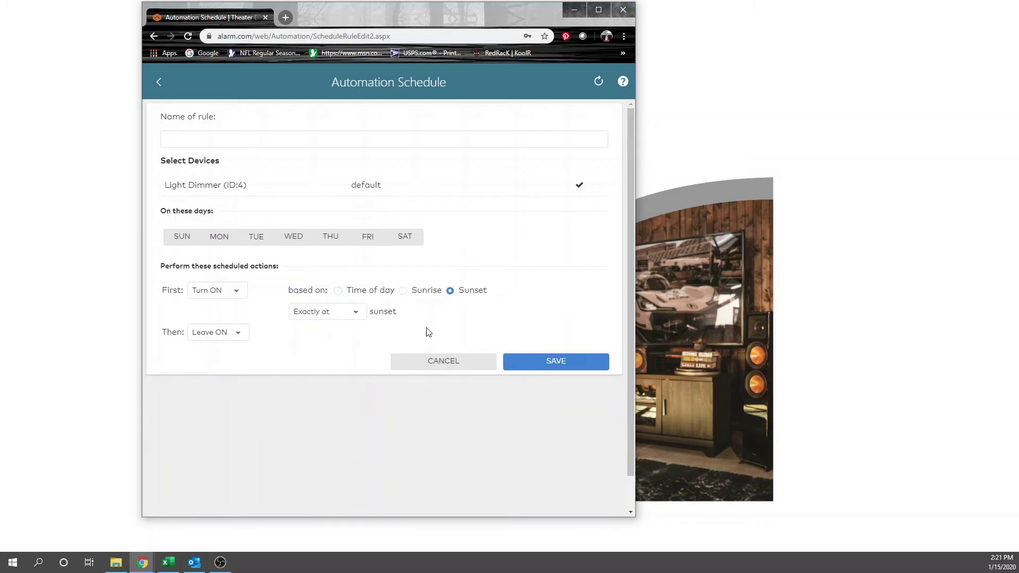
click(242, 334)
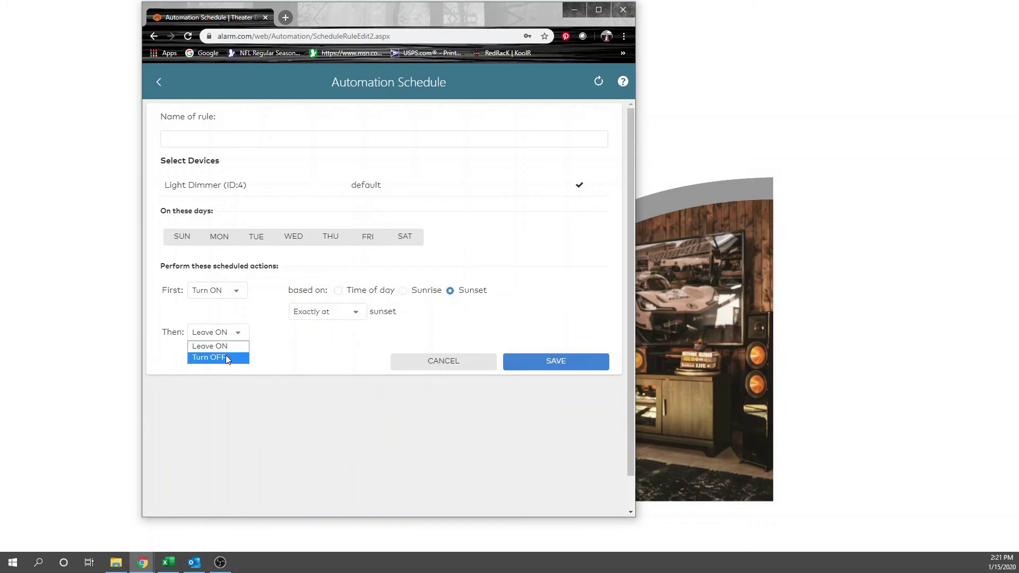
click(225, 360)
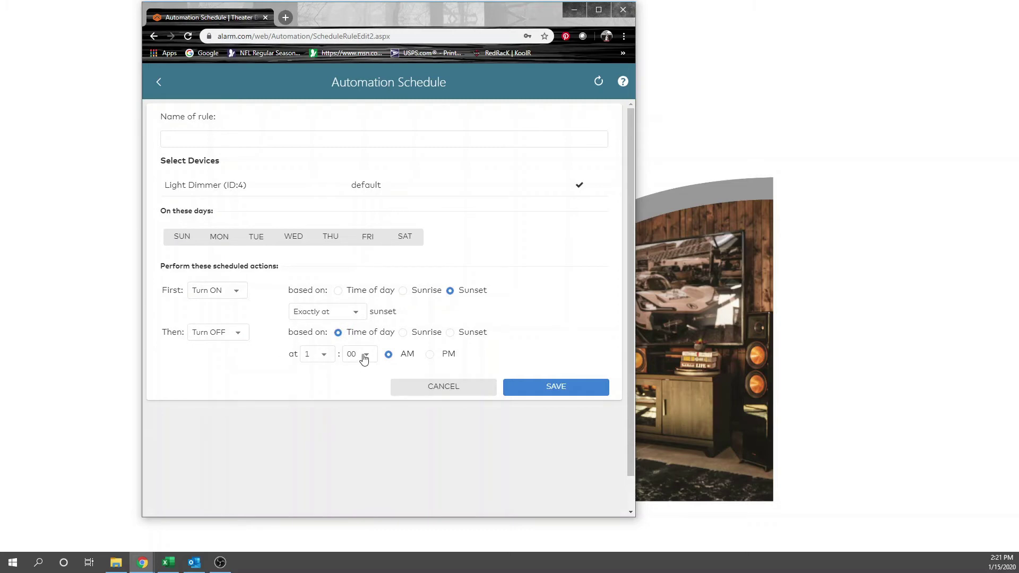
click(404, 333)
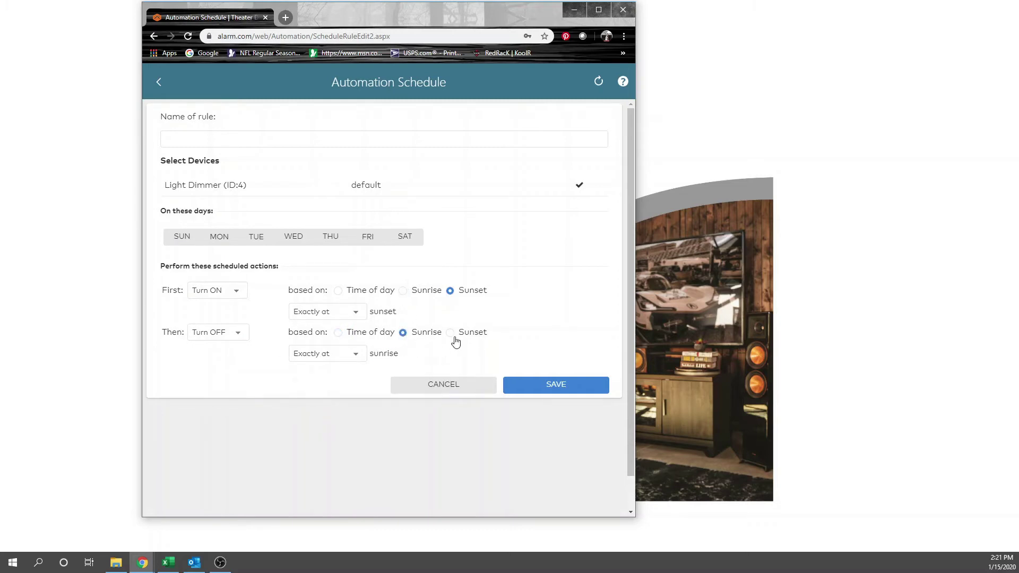
Make the schedule run on all seven days, Sunday through Saturday.
click(182, 237)
click(219, 238)
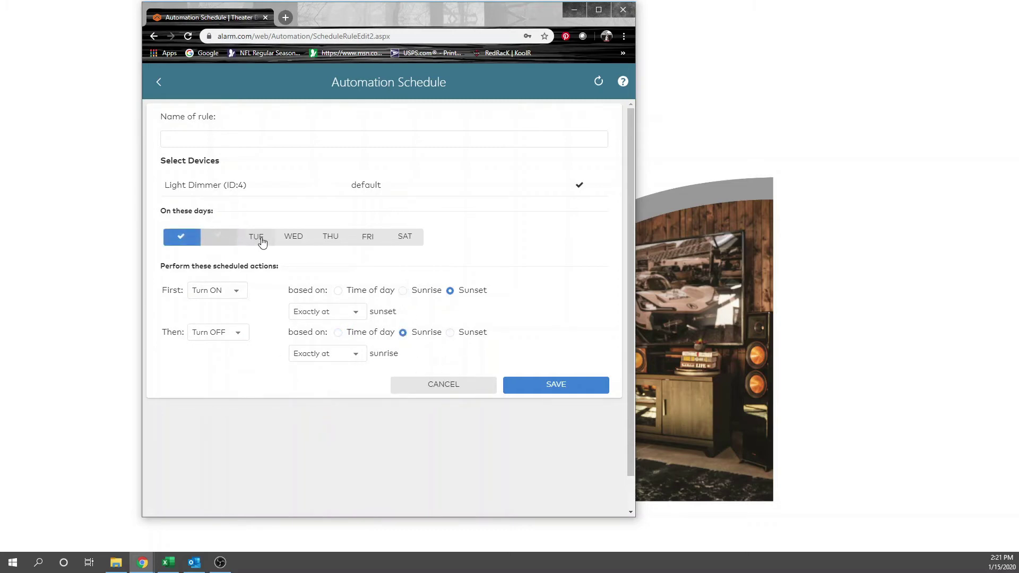
click(256, 237)
click(294, 237)
click(330, 237)
click(370, 240)
click(415, 239)
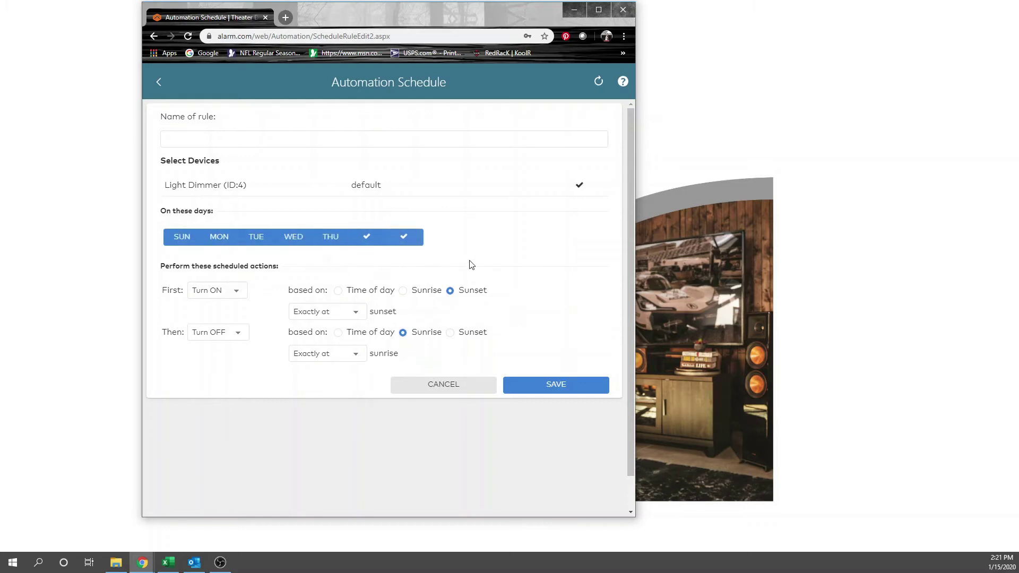
Name the schedule 'Outdoor Lighting', save it, and confirm it appears in the Schedules list.
click(201, 140)
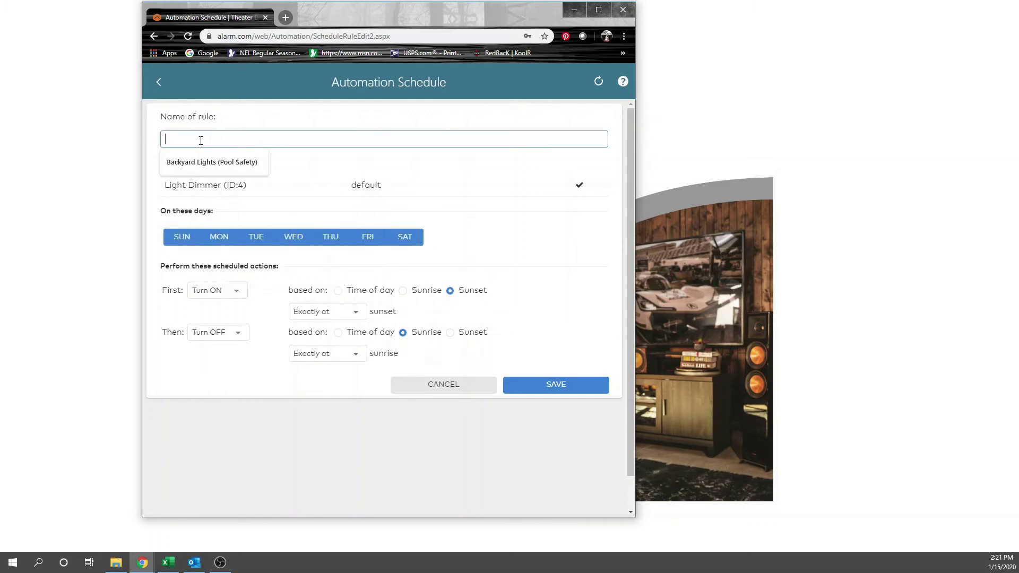
text(Outdoor Lighting)
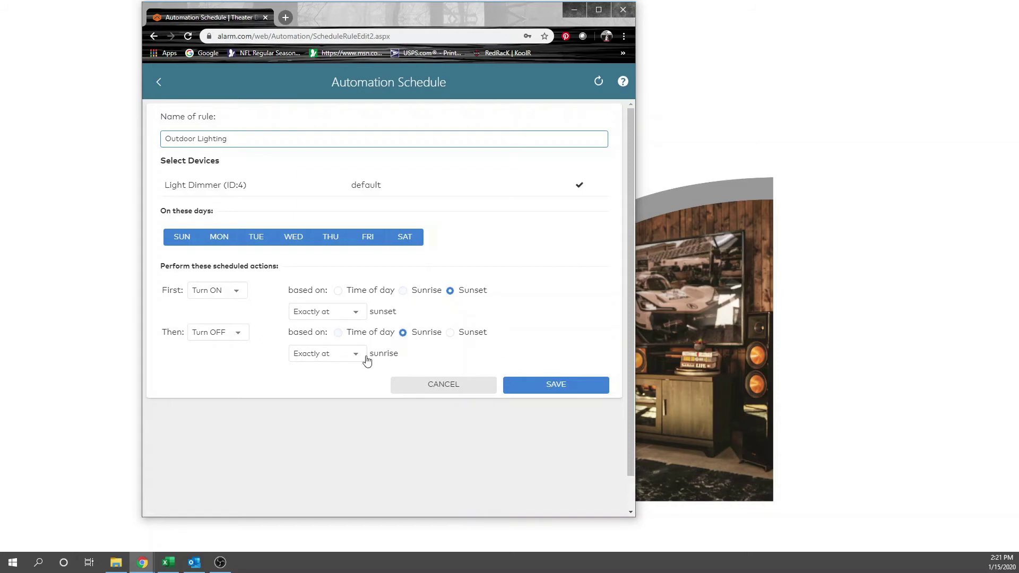
click(556, 384)
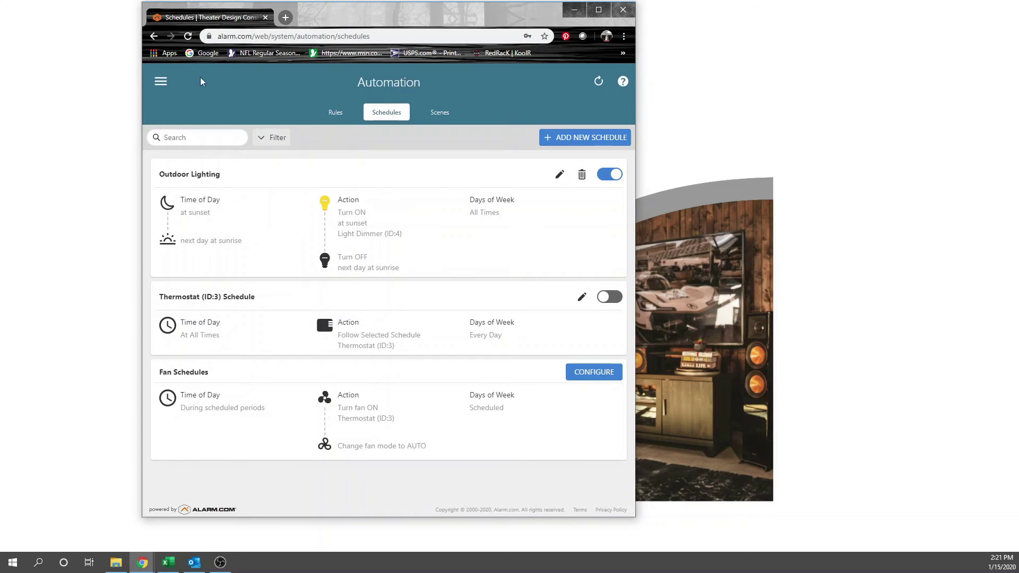
click(336, 112)
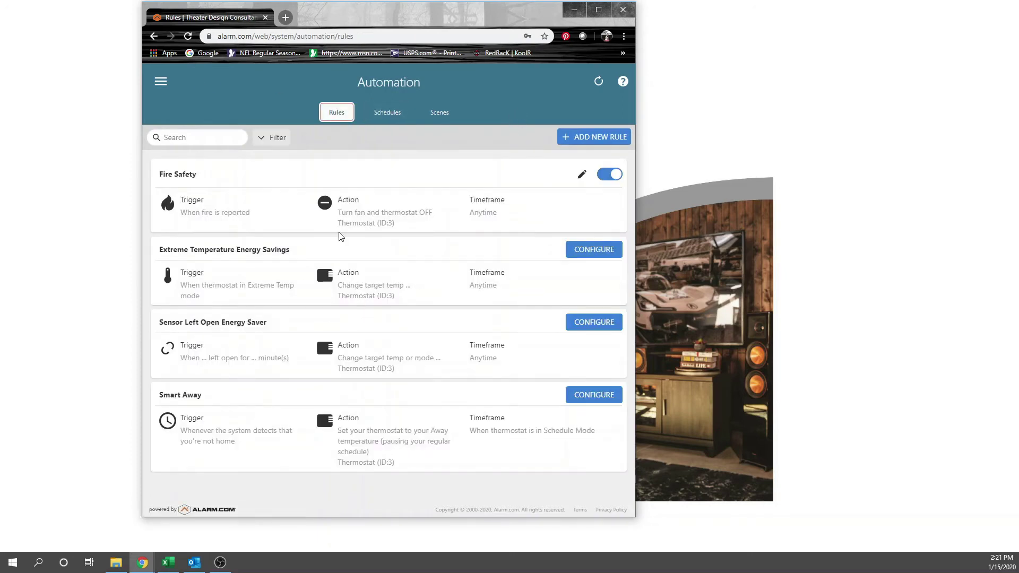
click(391, 111)
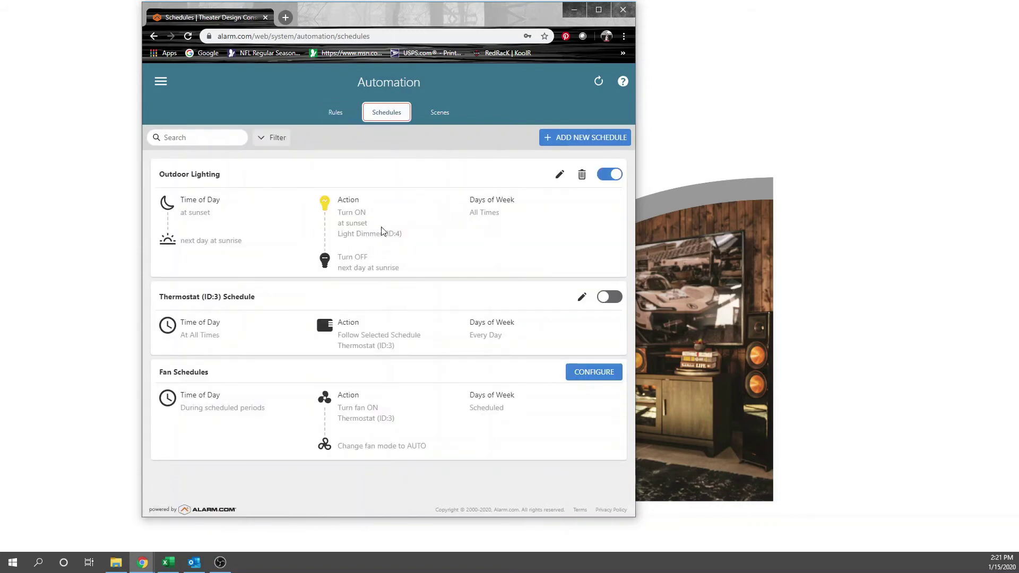
click(160, 82)
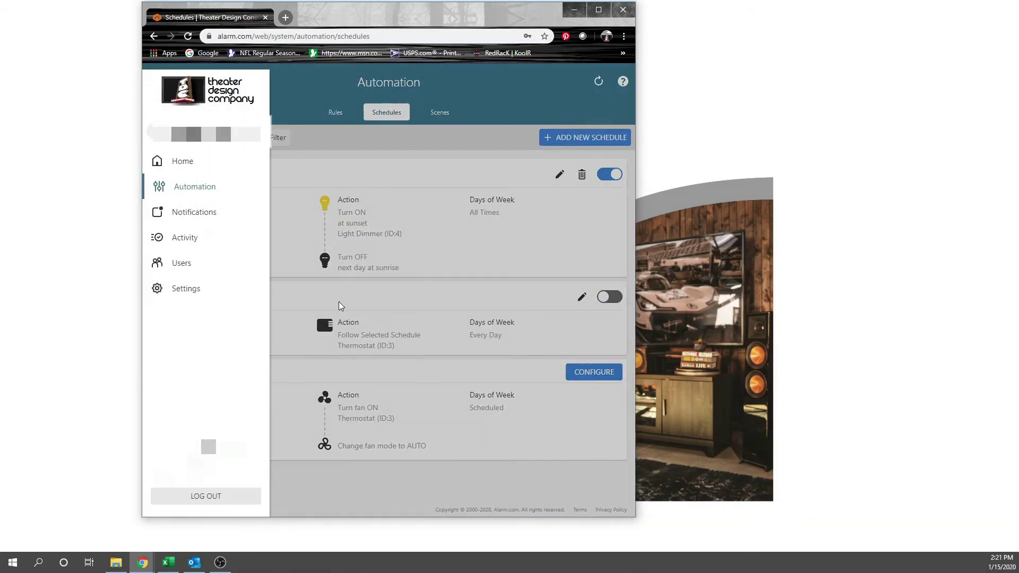
Rename Light Dimmer (ID:4) to 'Outdoor Light Switch' under Settings > Devices and save.
click(194, 290)
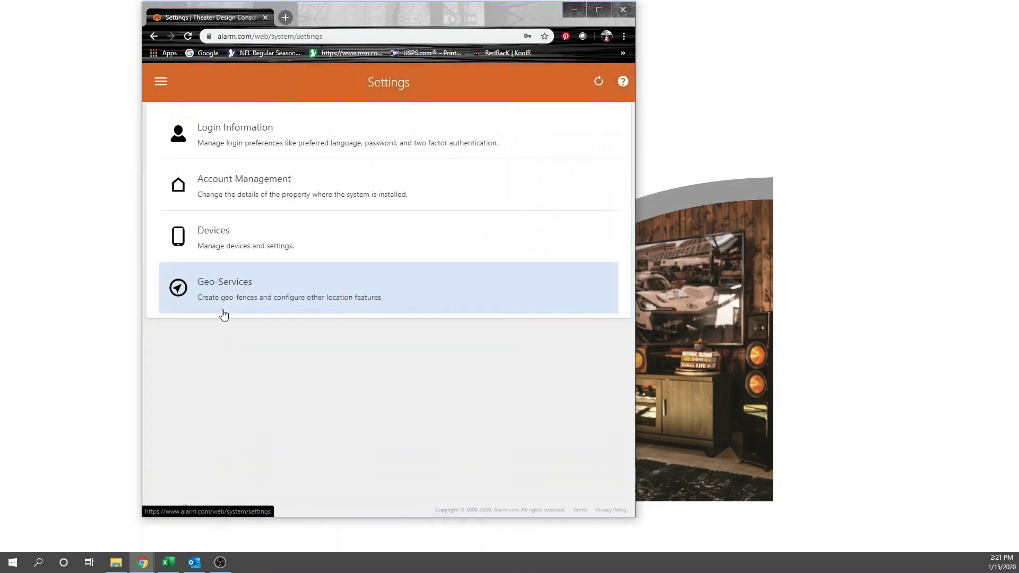
click(246, 245)
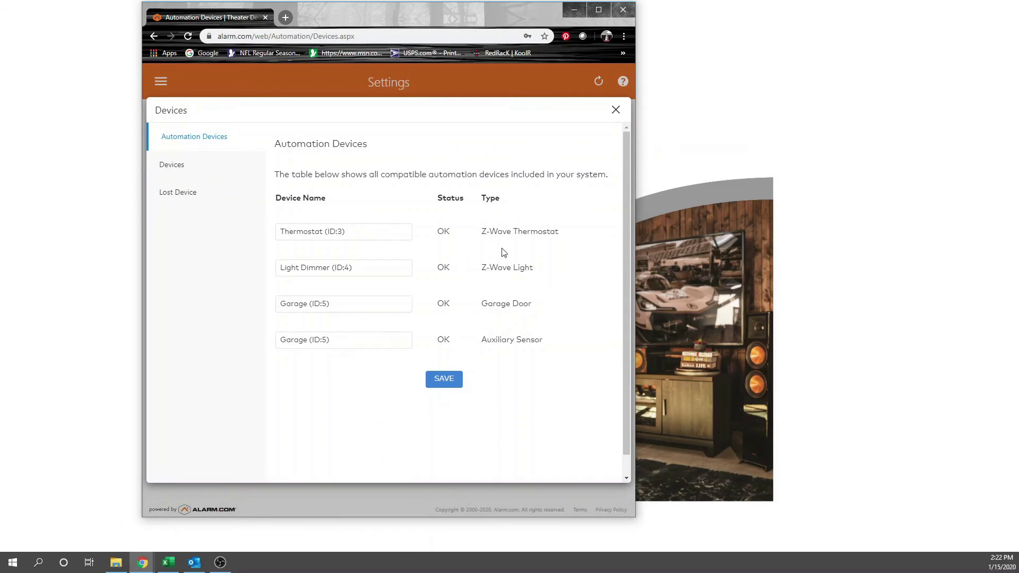
triple_click(385, 267)
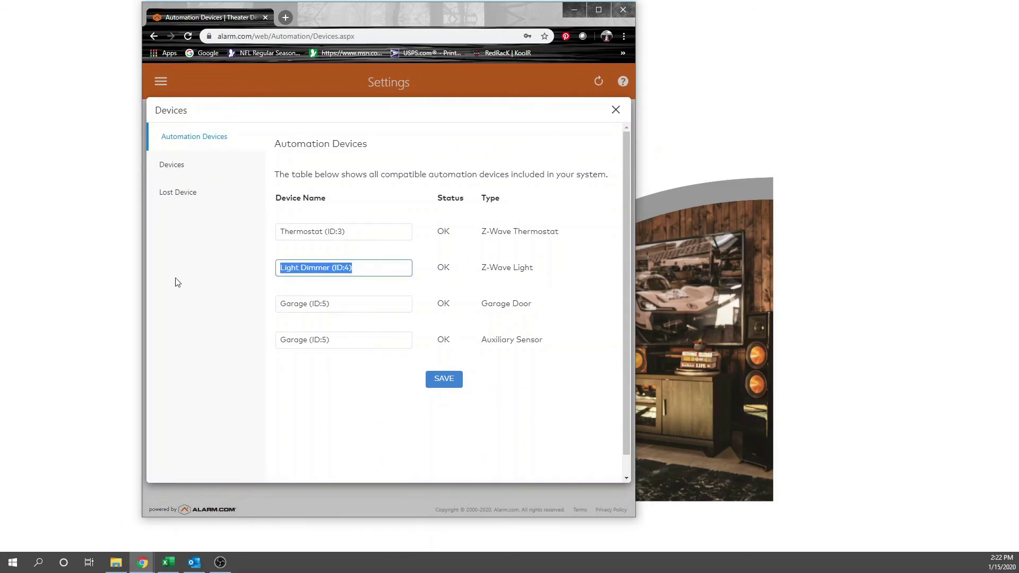
text(Outdoor Light Switch)
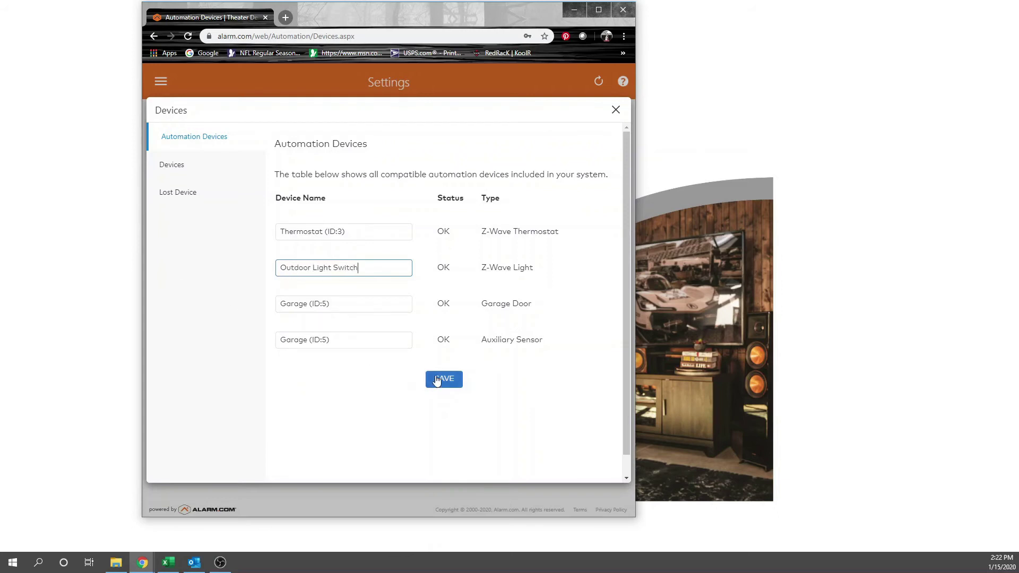
click(439, 377)
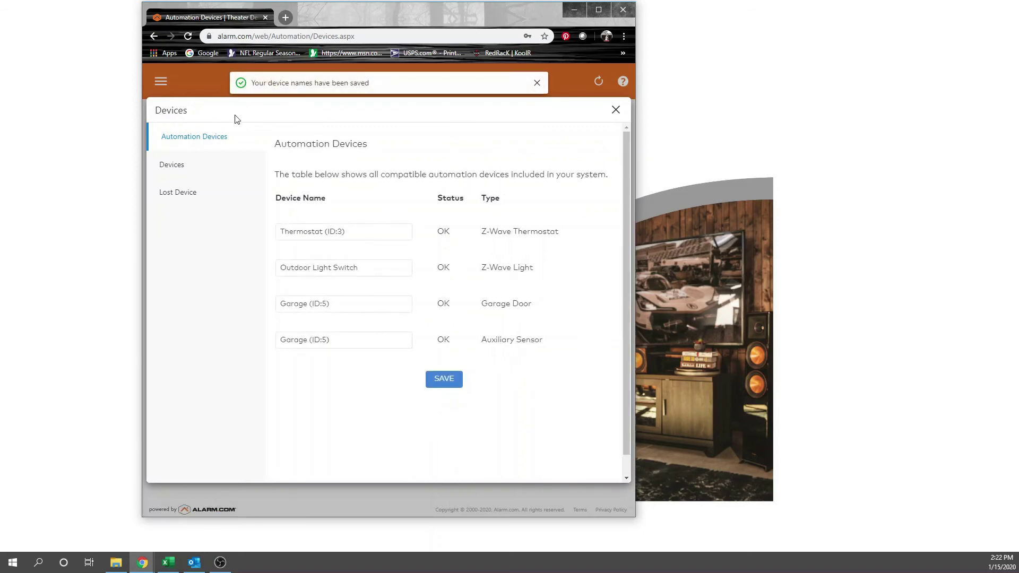
click(615, 112)
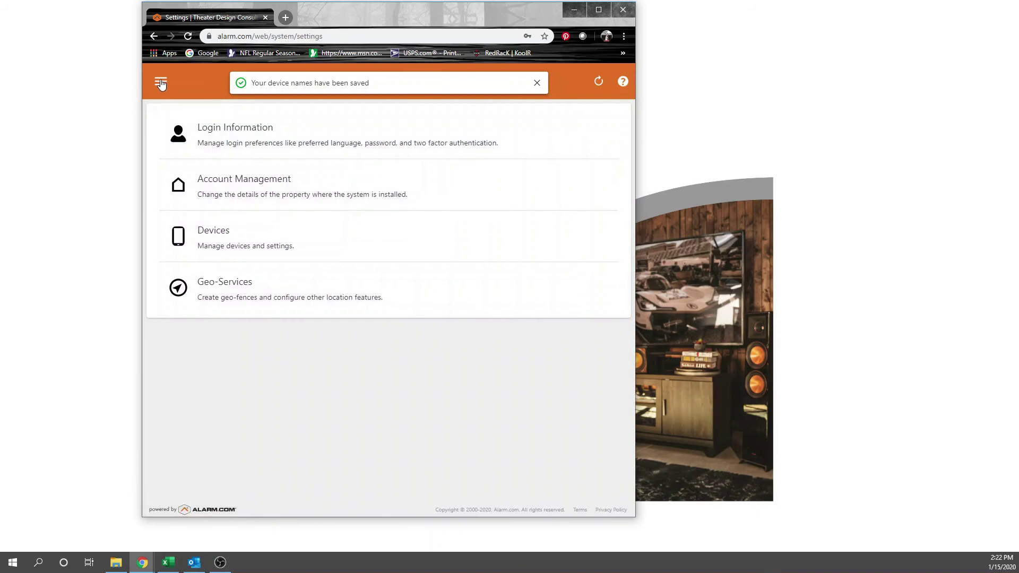
Refresh the Outdoor Light Switch status on the Lights page, then return to the Home dashboard.
click(160, 81)
click(199, 163)
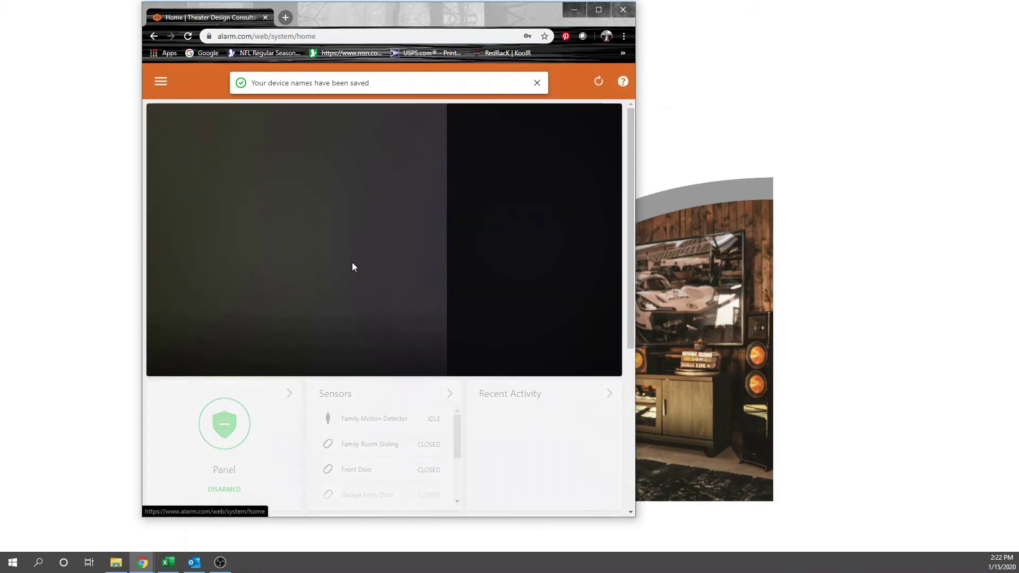
scroll(478, 393, down, 4)
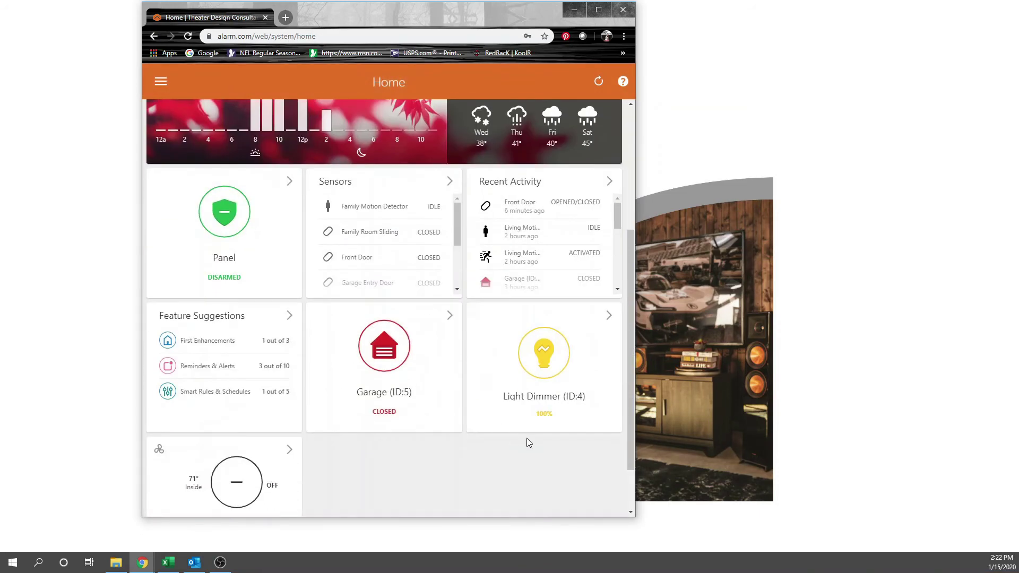
click(608, 317)
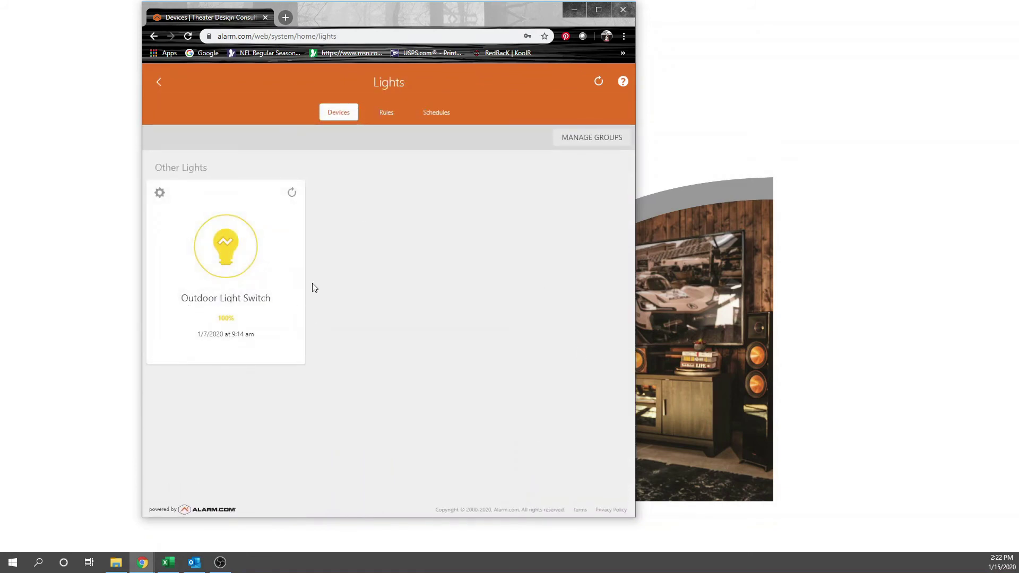
click(292, 193)
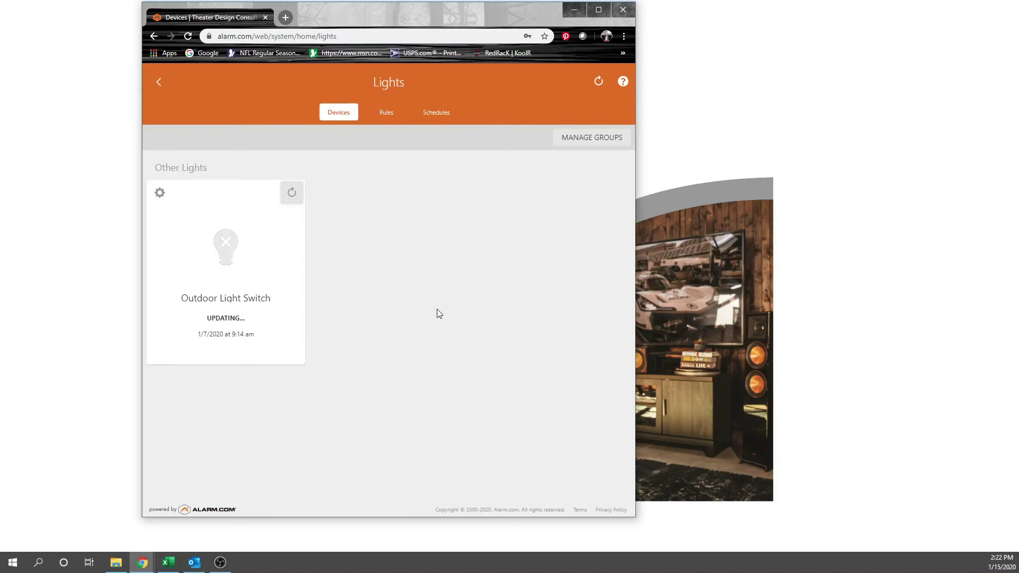
click(159, 82)
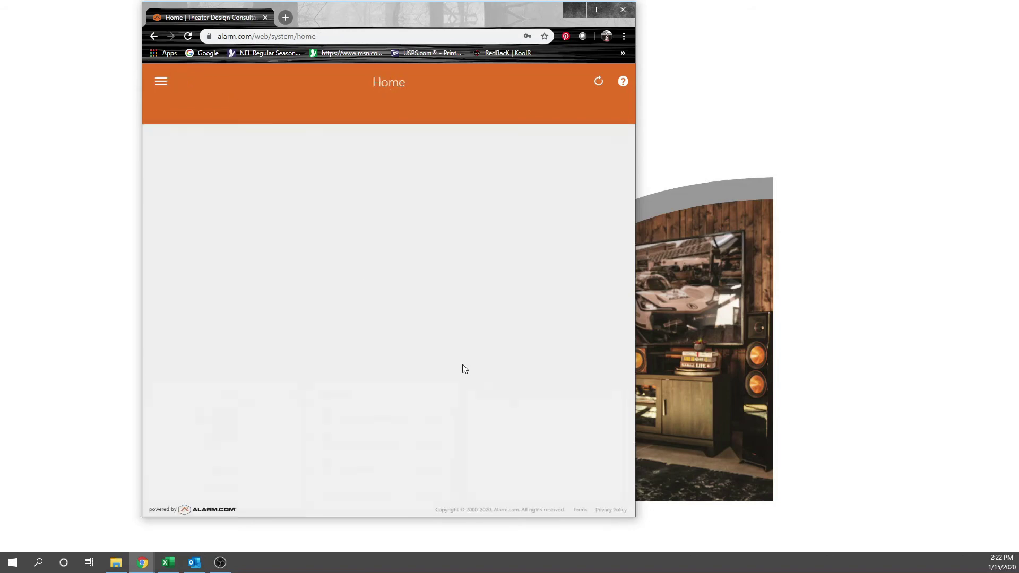
scroll(442, 380, down, 5)
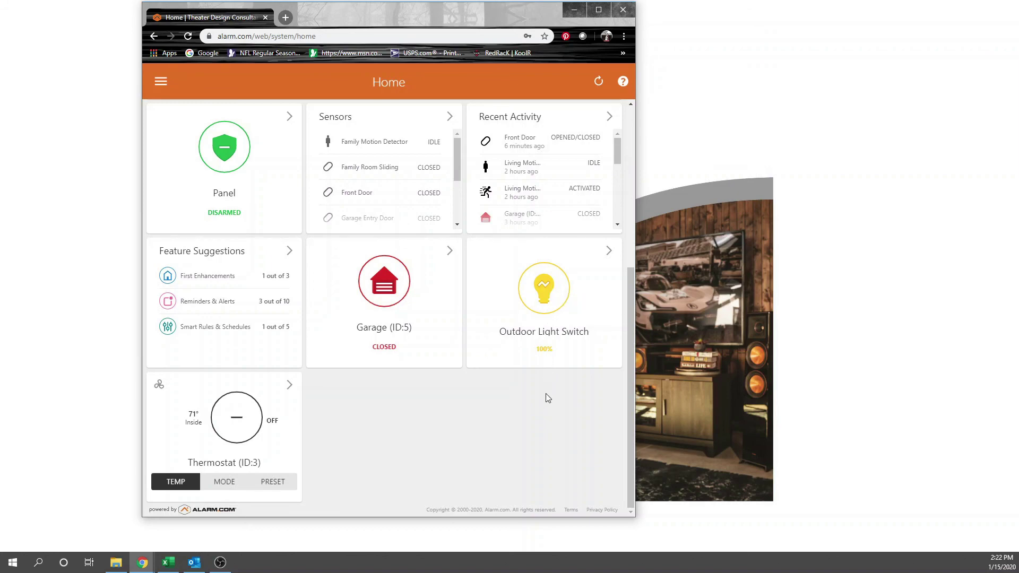
scroll(519, 330, up, 5)
scroll(519, 334, down, 1)
scroll(522, 350, up, 1)
scroll(469, 343, down, 5)
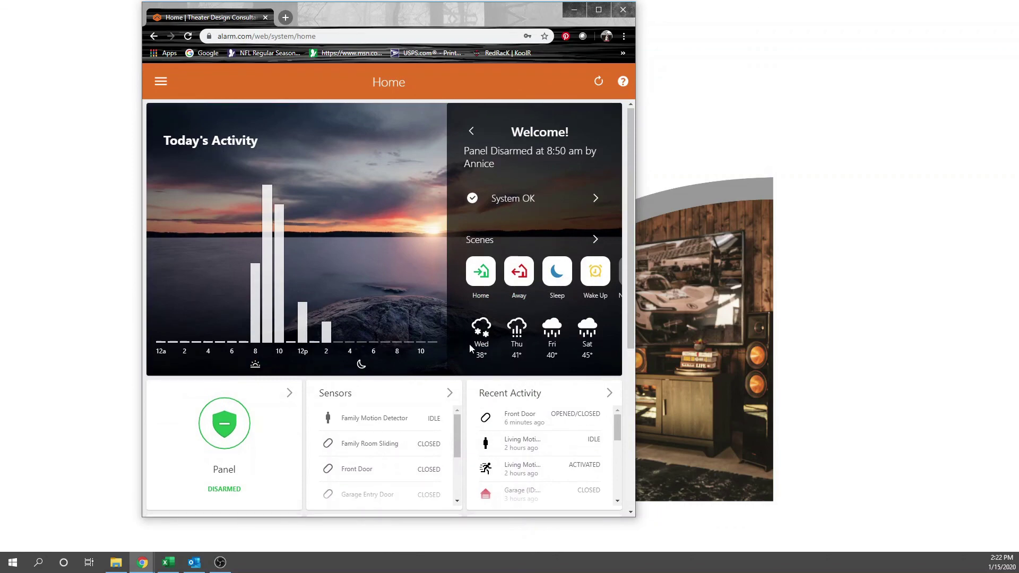